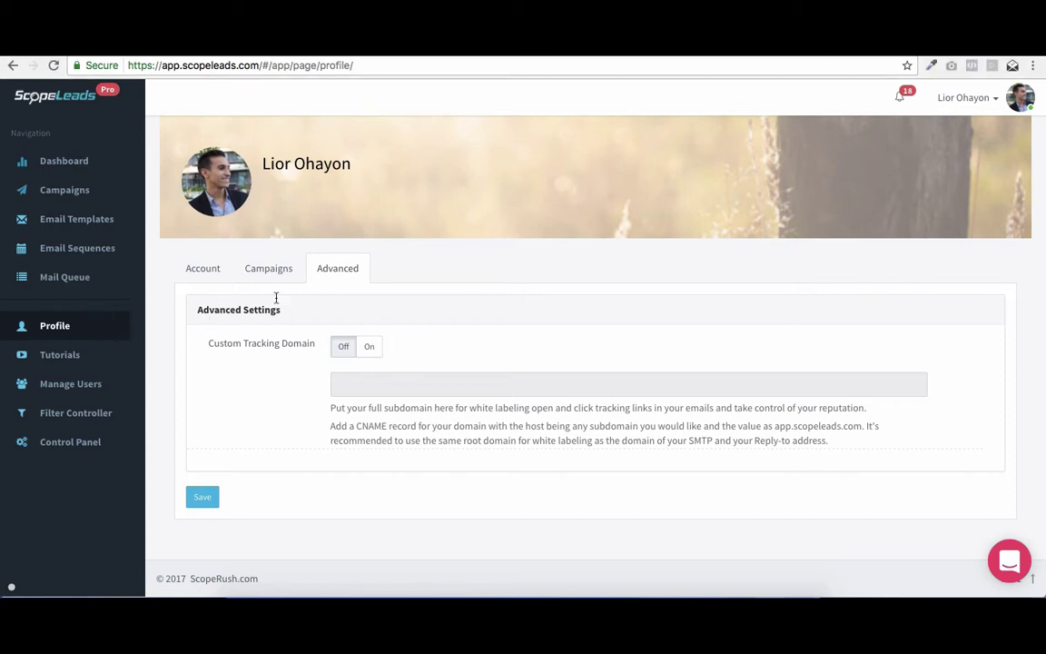
# - Turn on the Custom Tracking Domain option in the profile's advanced settings
pyautogui.click(370, 349)
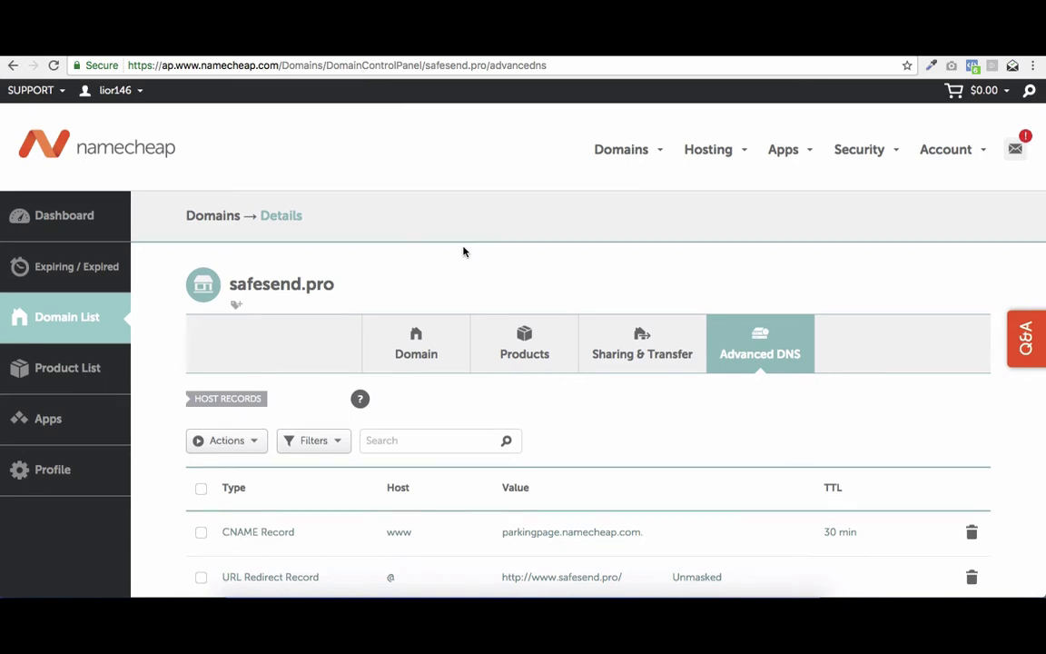
# - Switch to Namecheap and start a new CNAME record among the safesend.pro host records
pyautogui.scroll(-1, 462, 252)
pyautogui.scroll(-1, 463, 251)
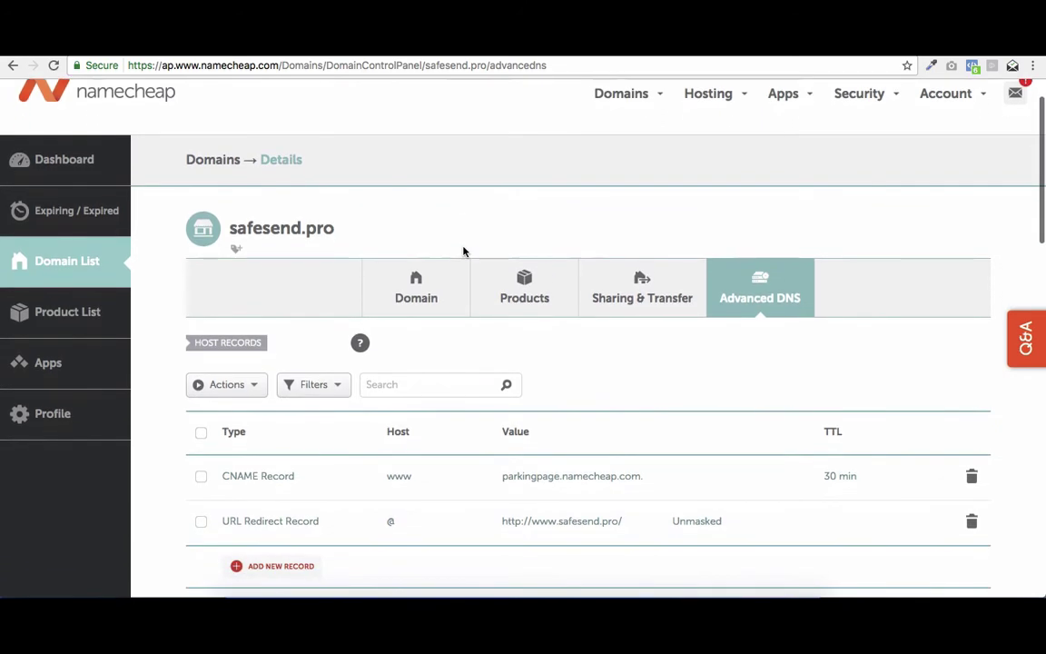
pyautogui.scroll(-3, 578, 236)
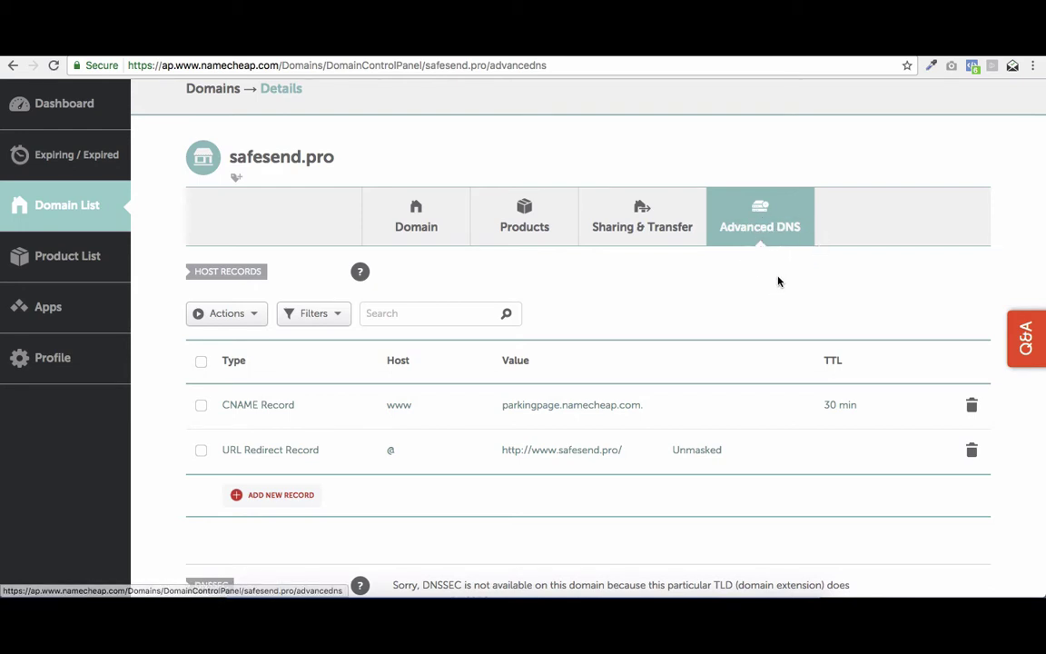
pyautogui.scroll(1, 668, 333)
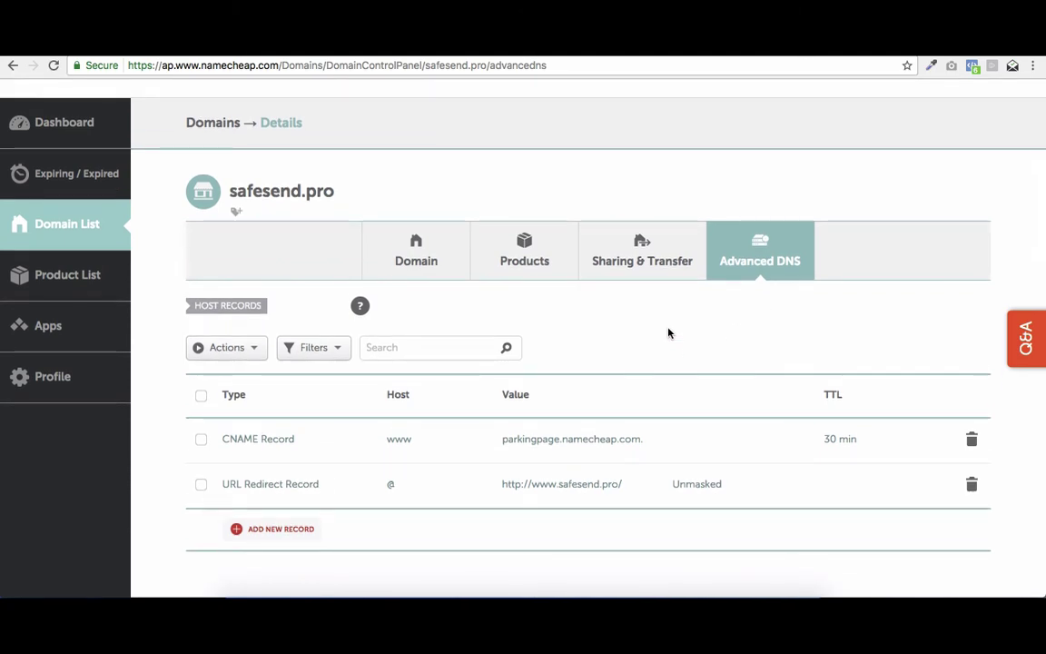
pyautogui.scroll(-1, 668, 333)
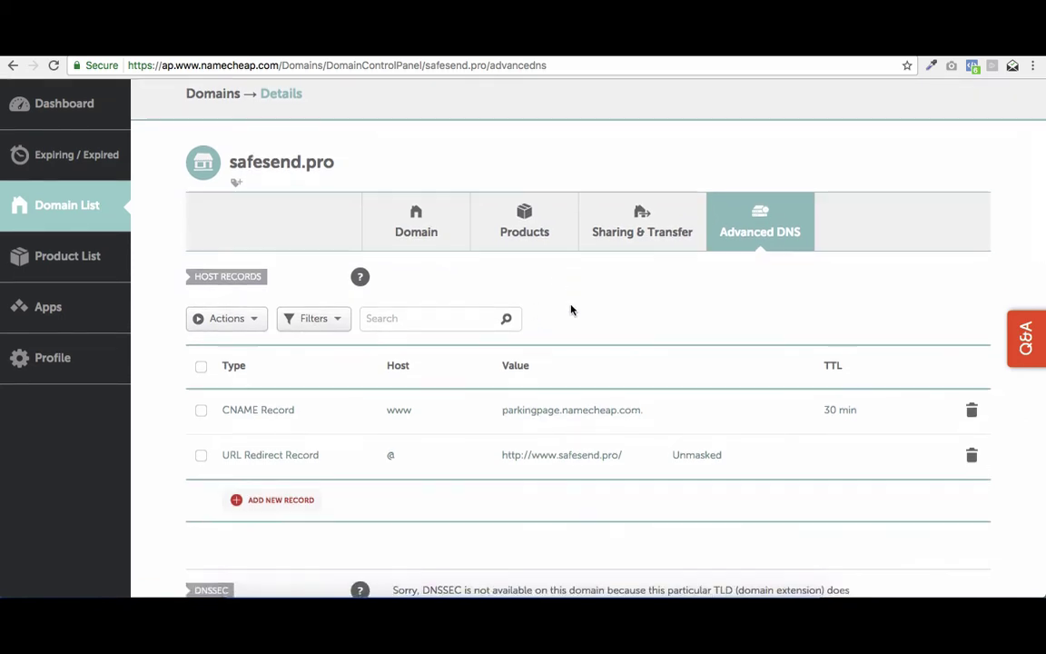
pyautogui.scroll(-1, 571, 309)
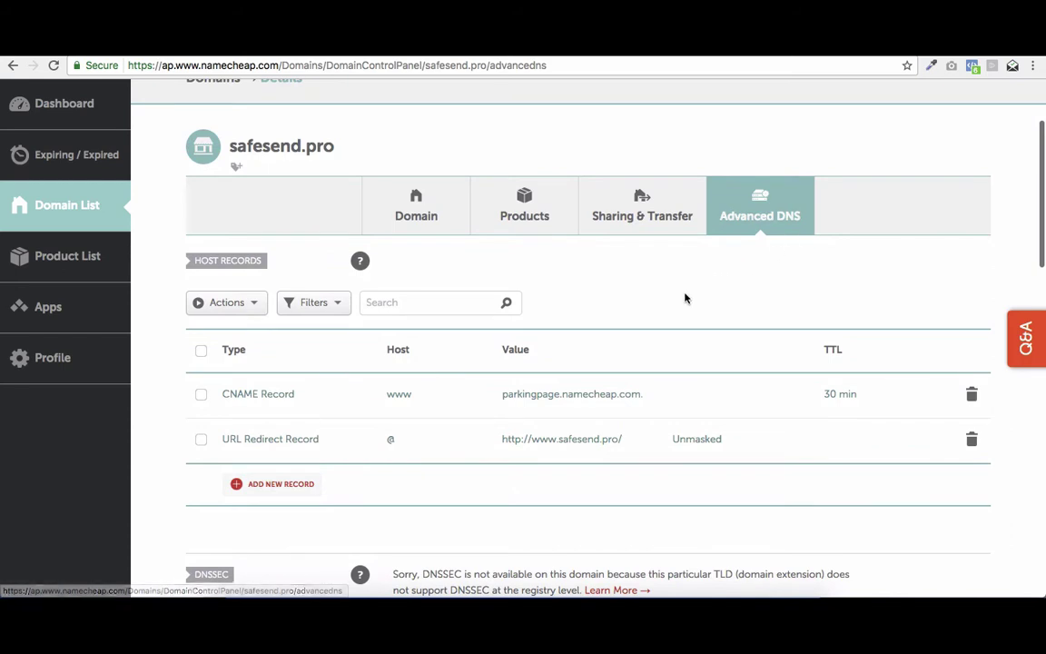
pyautogui.scroll(-2, 681, 298)
pyautogui.click(263, 432)
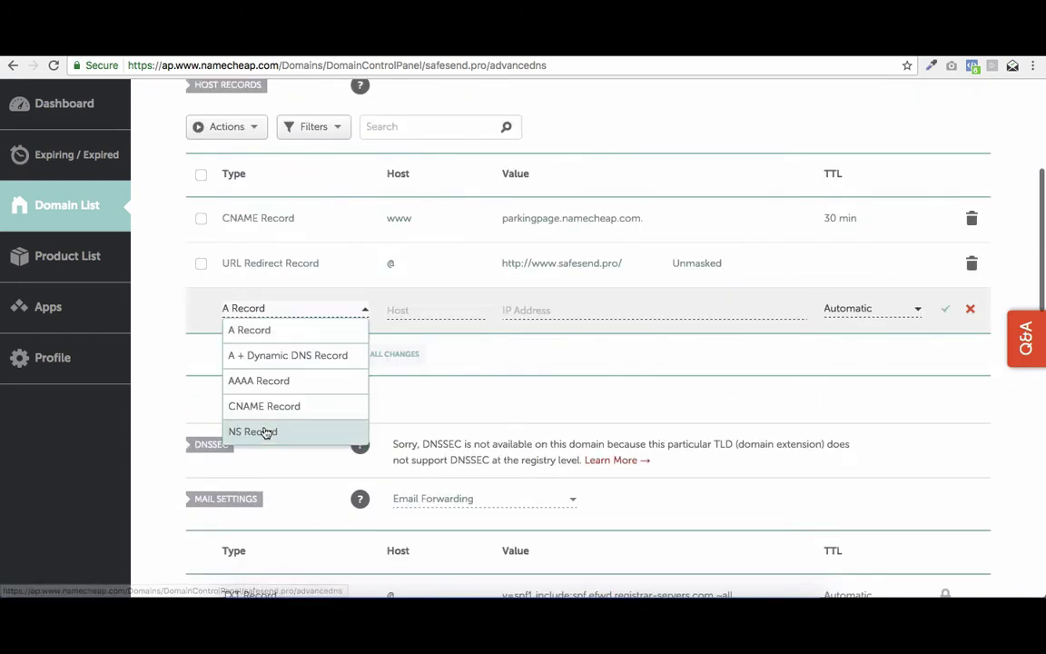
pyautogui.click(281, 404)
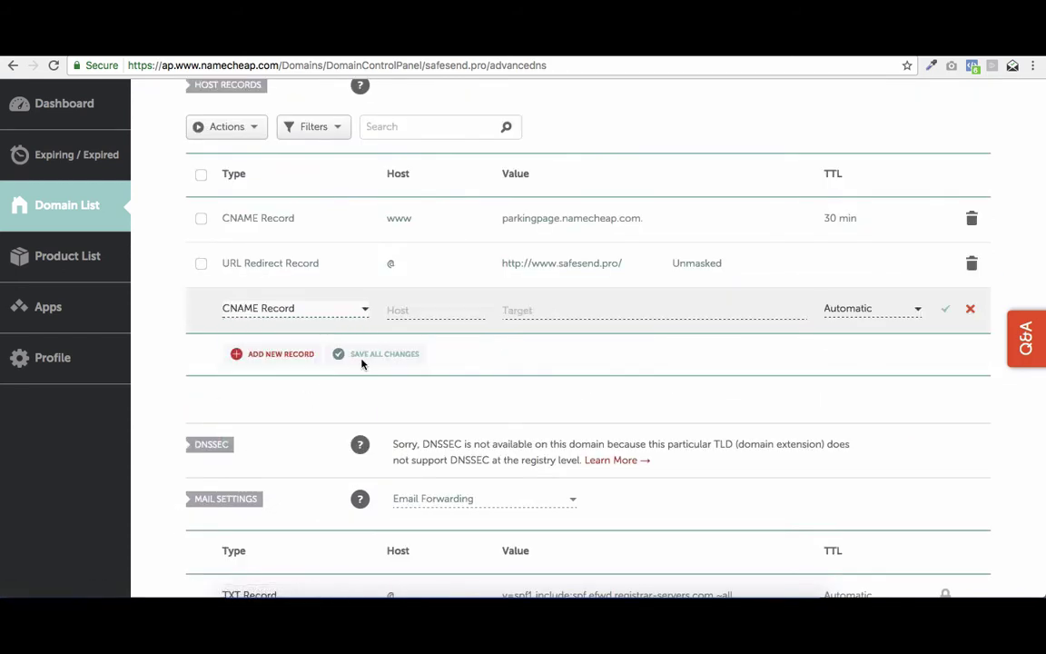
# - Set the new CNAME record's host to track and its target to app.scopeleads.com, and save the record
pyautogui.click(415, 312)
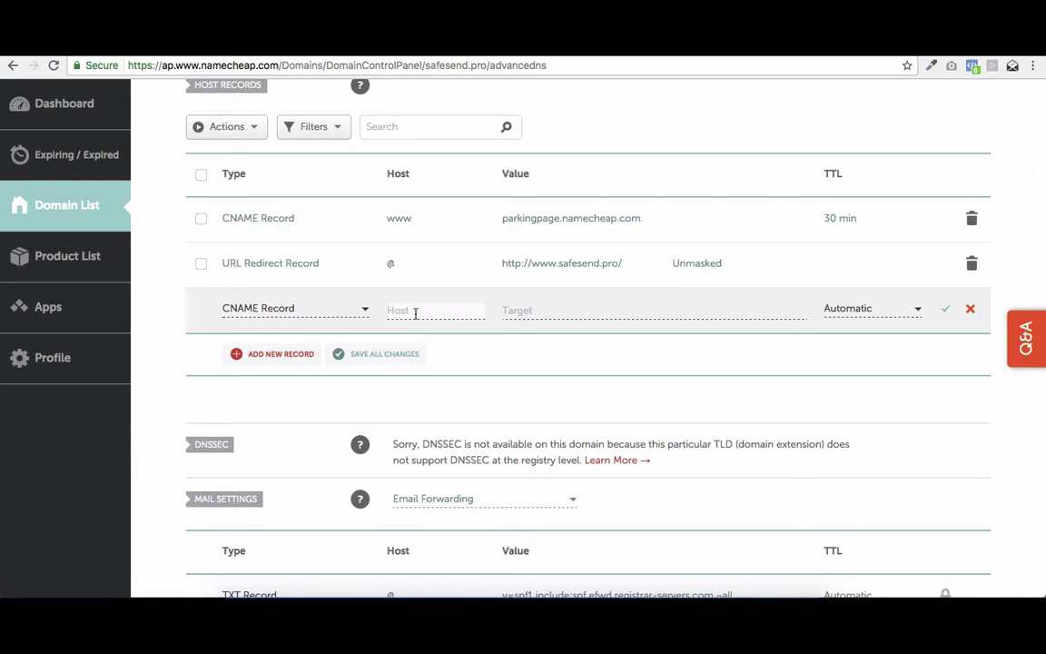
pyautogui.write('track')
pyautogui.press('Tab')
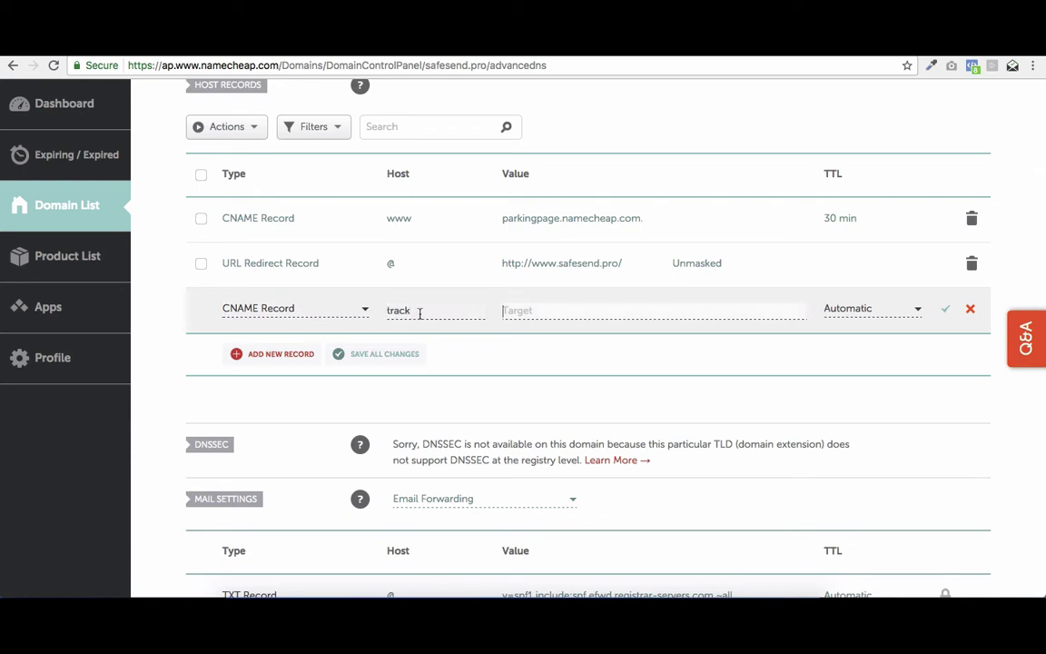
pyautogui.write('app')
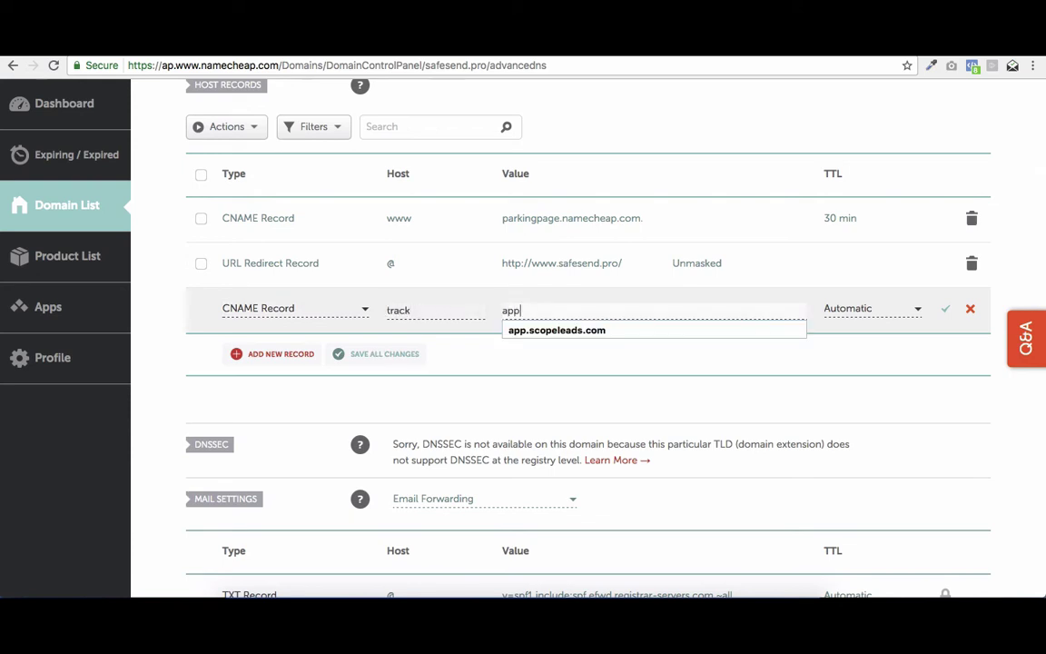
pyautogui.click(512, 334)
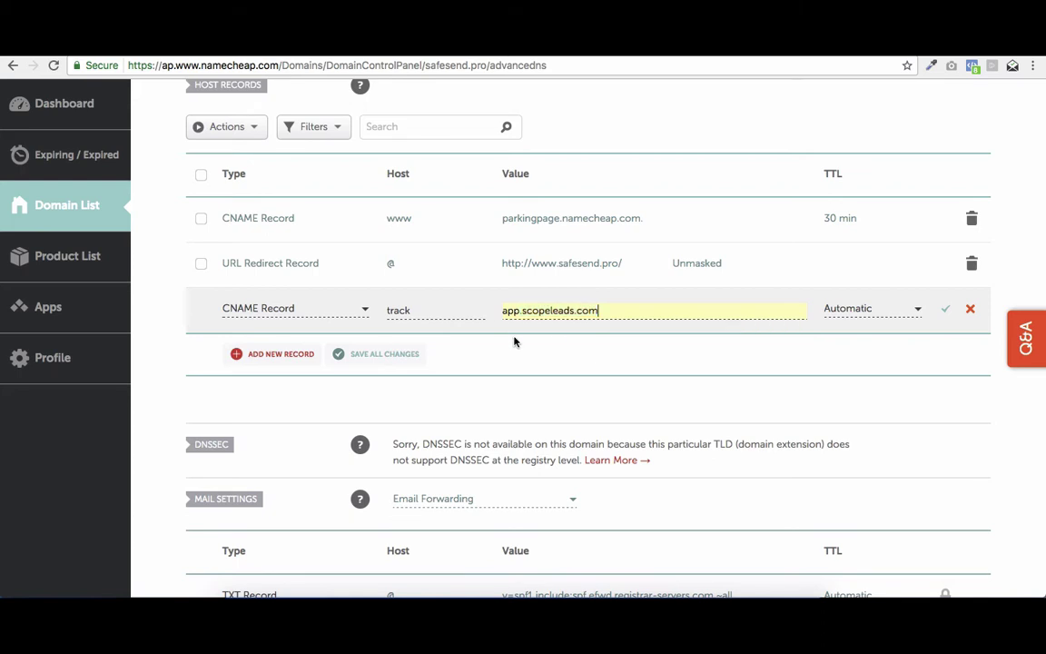
pyautogui.click(948, 312)
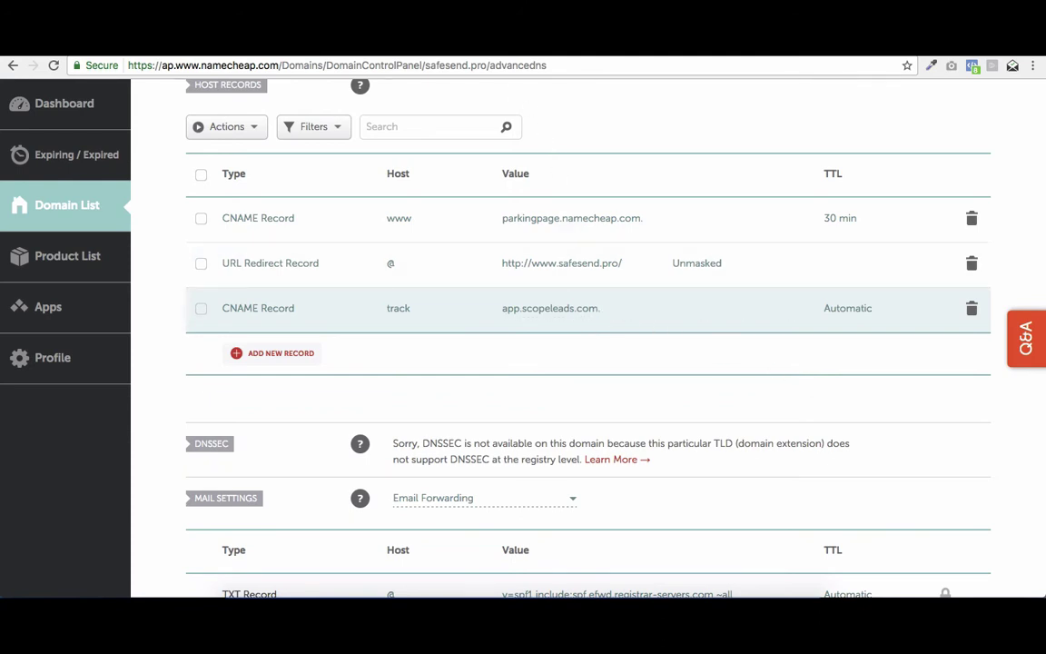
pyautogui.hotkey('ctrl', 'Tab')
pyautogui.click(371, 388)
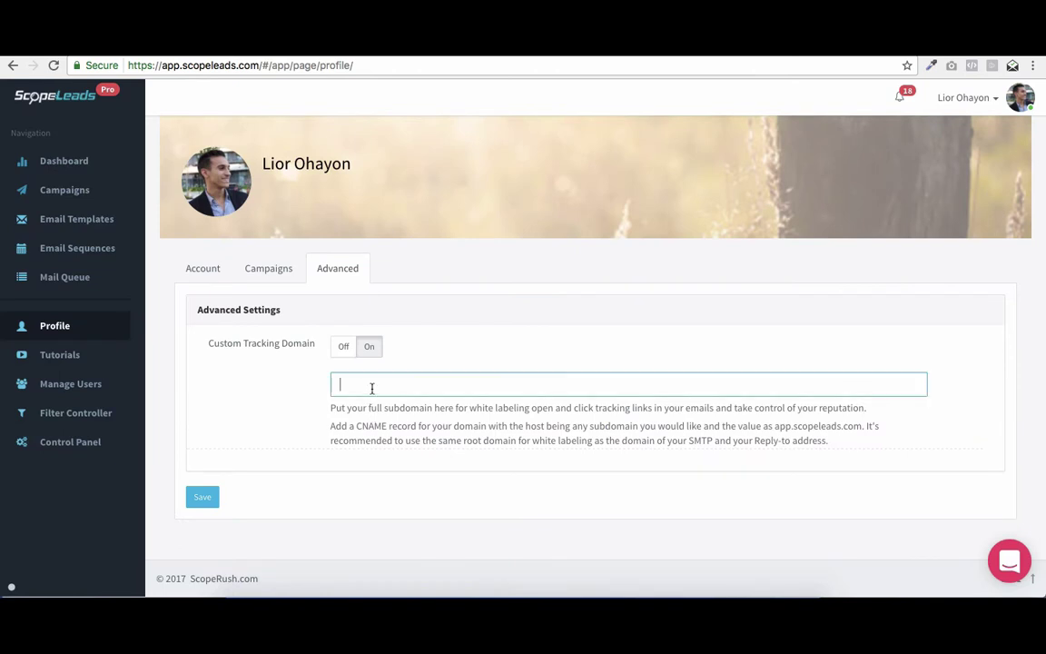
pyautogui.write('http://track.safesend.pro')
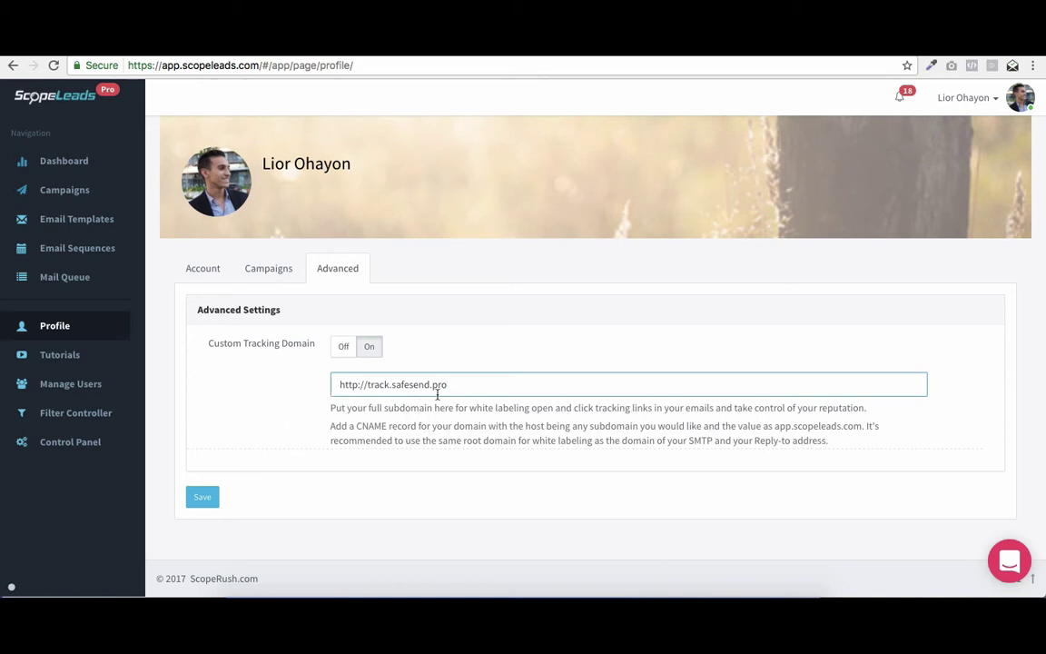
pyautogui.moveTo(455, 388); pyautogui.dragTo(322, 387)
pyautogui.click(321, 388)
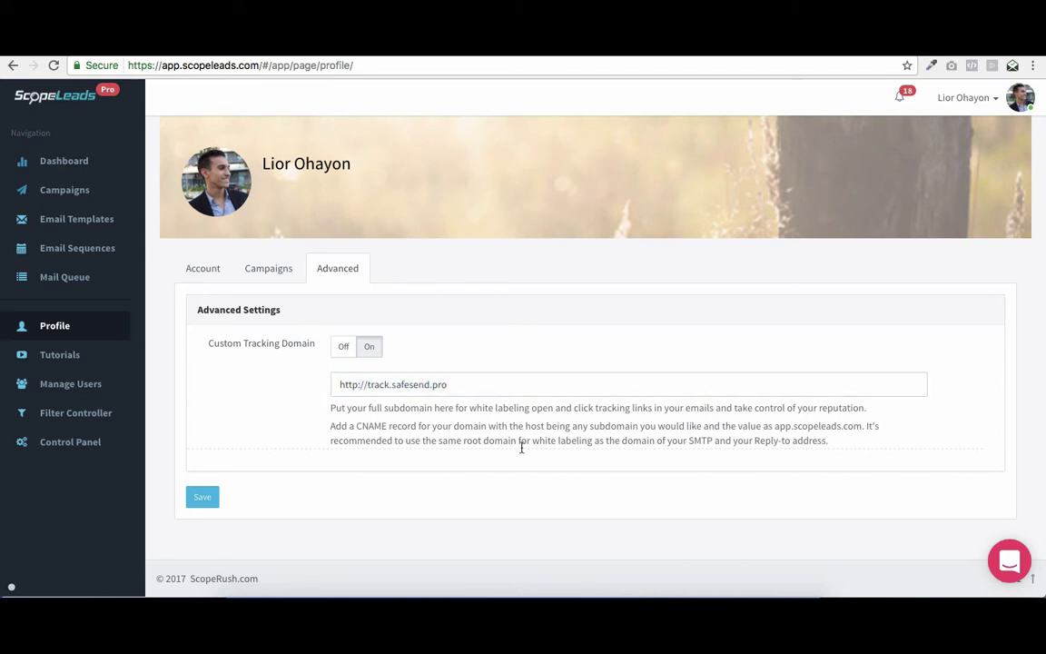
pyautogui.click(202, 497)
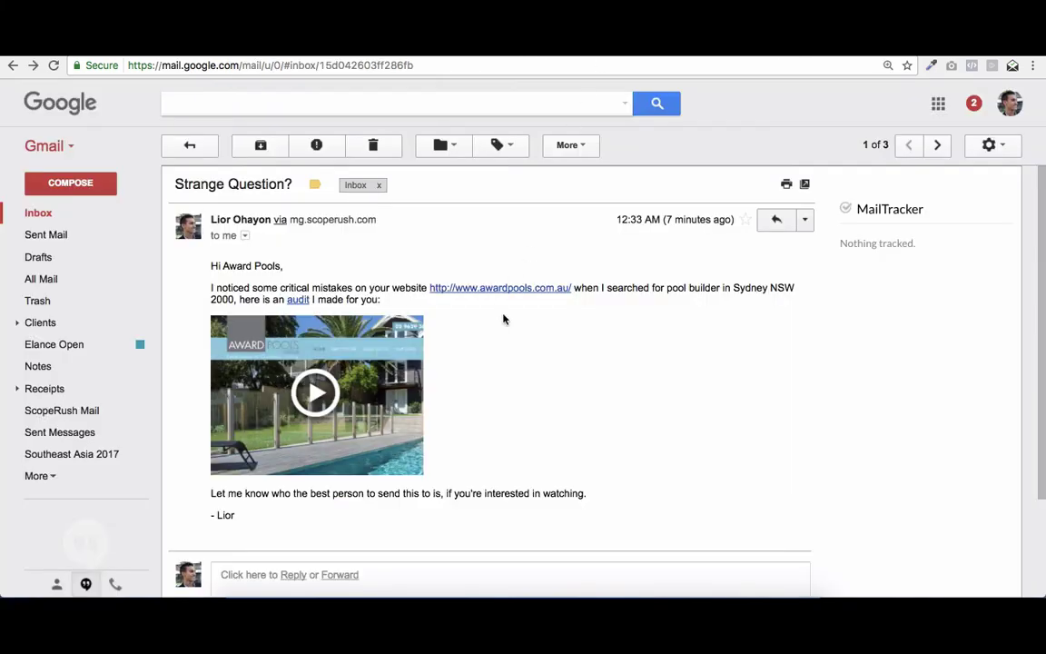
# - In the "Strange Question?" email in Gmail, test the audit link and close the page it opens
pyautogui.scroll(-1, 493, 366)
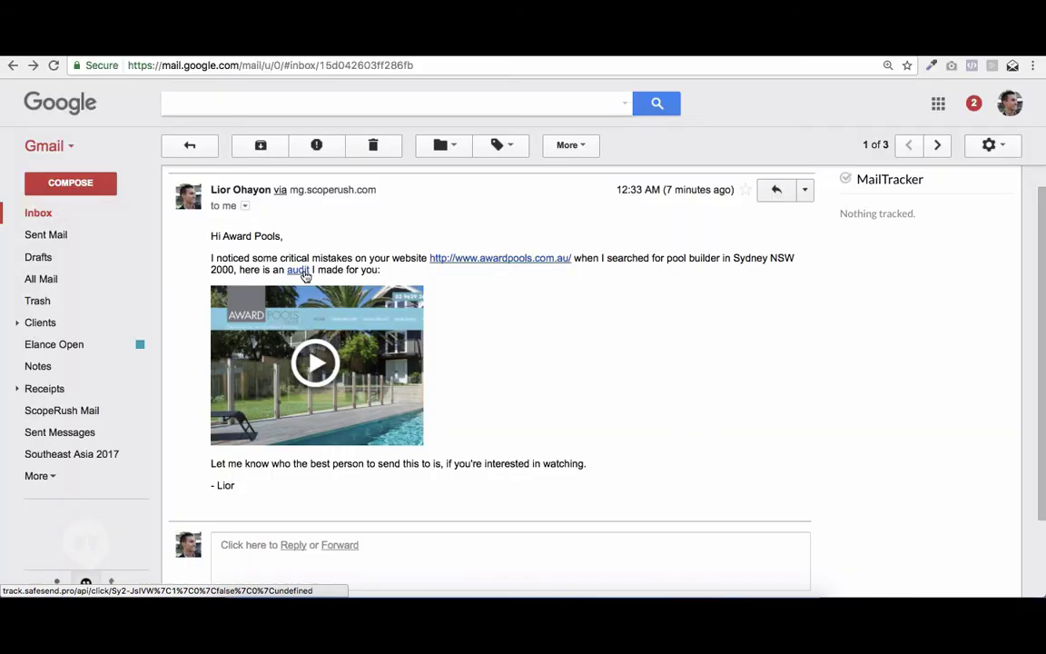
pyautogui.click(299, 270)
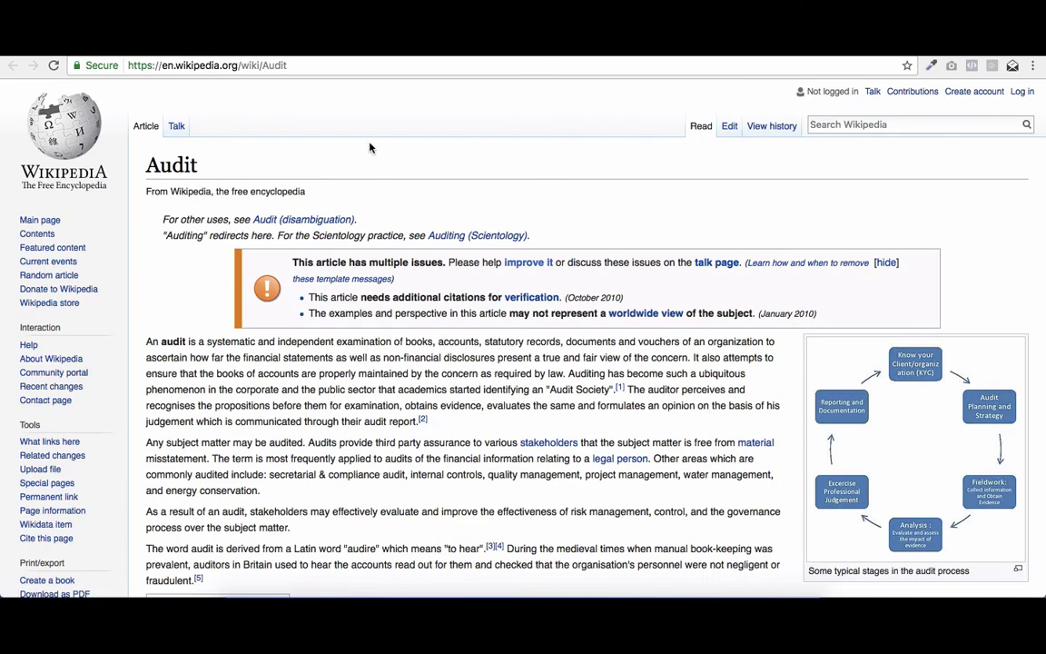
pyautogui.hotkey('ctrl', 'w')
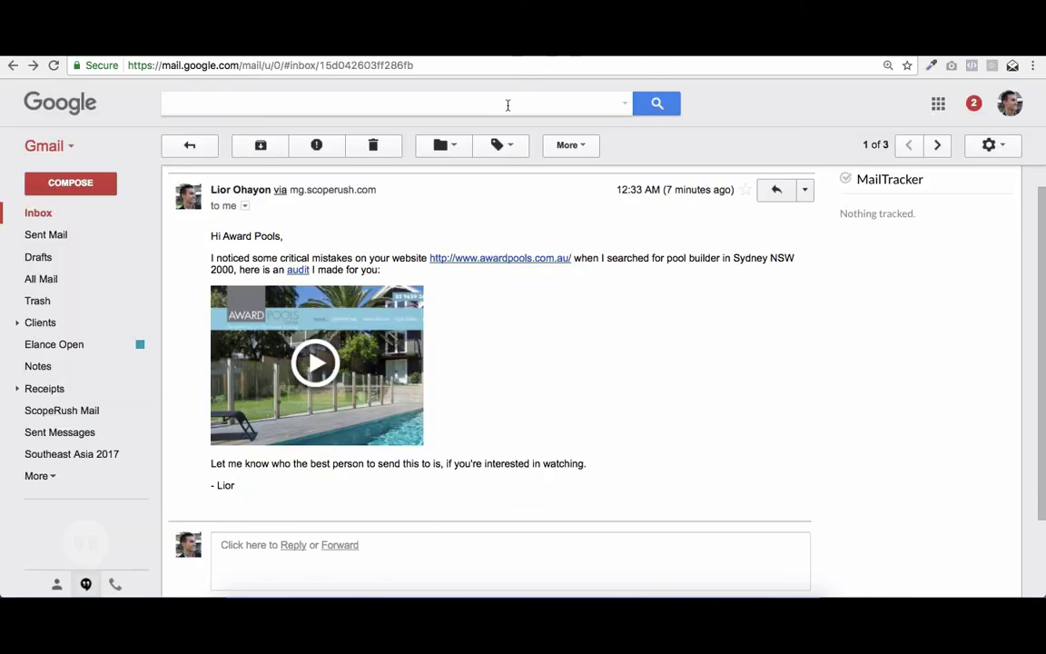
# - Show the email's original message source and check the tracking domain used in the audit link
pyautogui.click(806, 192)
pyautogui.click(706, 390)
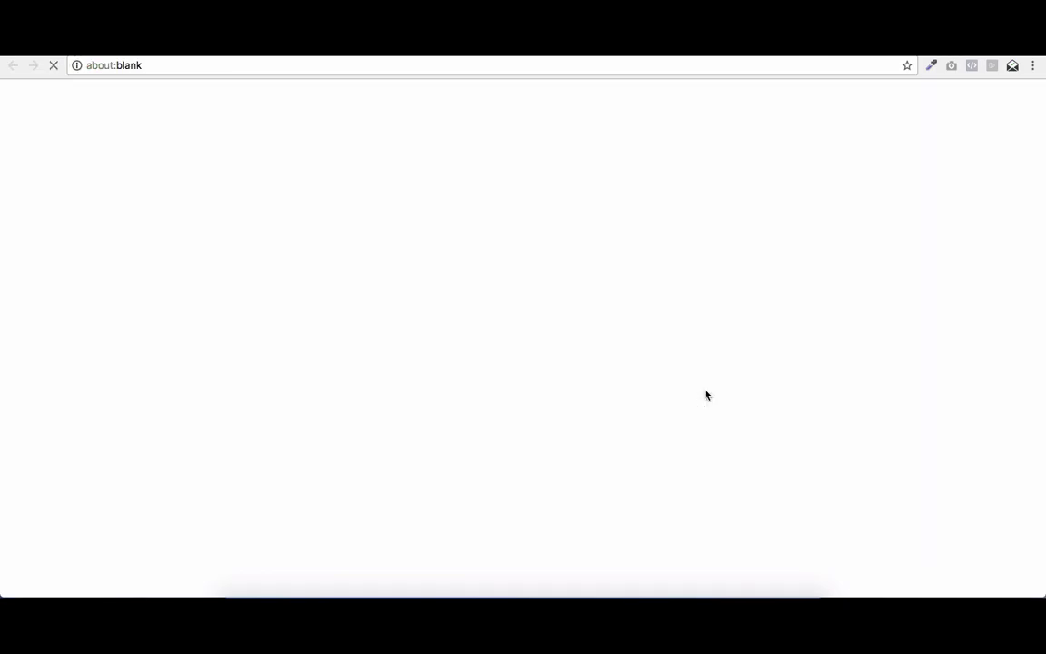
pyautogui.scroll(-15, 483, 320)
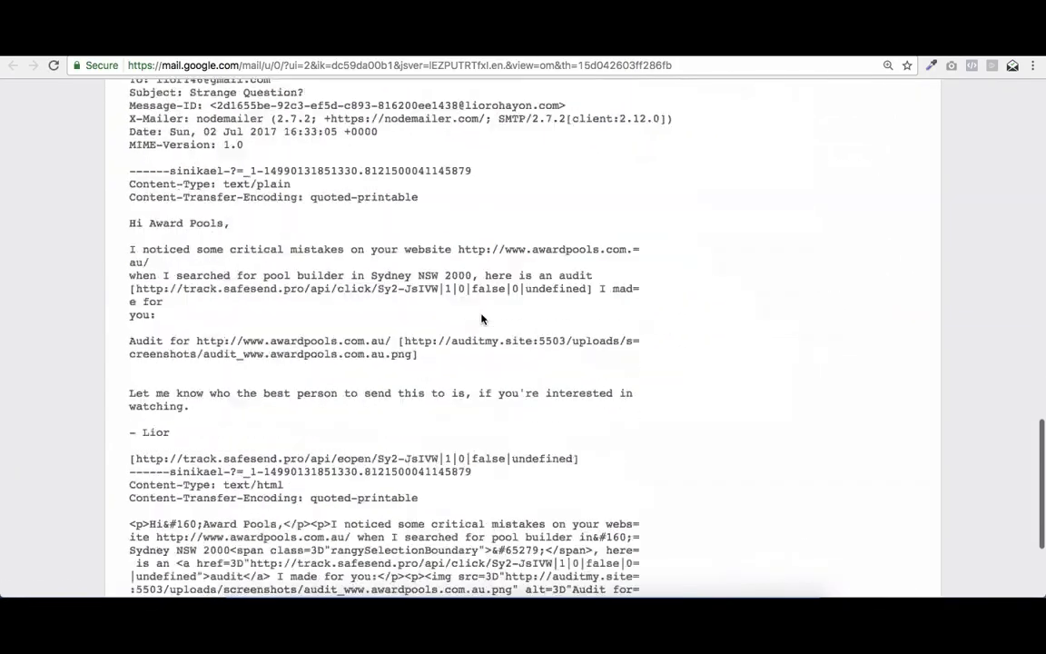
pyautogui.scroll(-3, 481, 319)
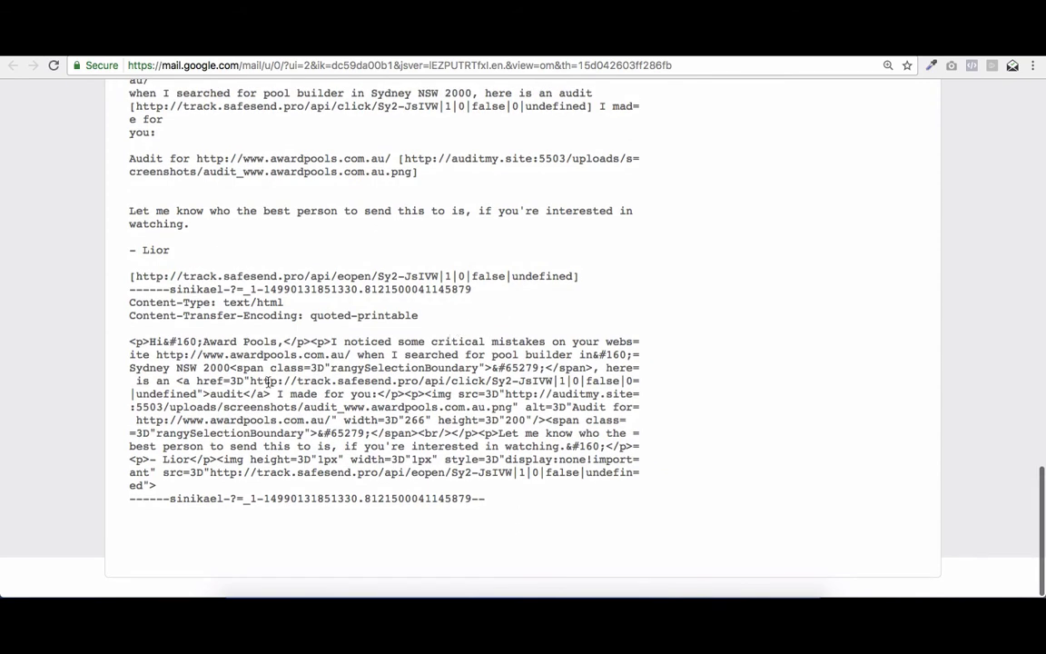
pyautogui.moveTo(285, 381); pyautogui.dragTo(420, 381)
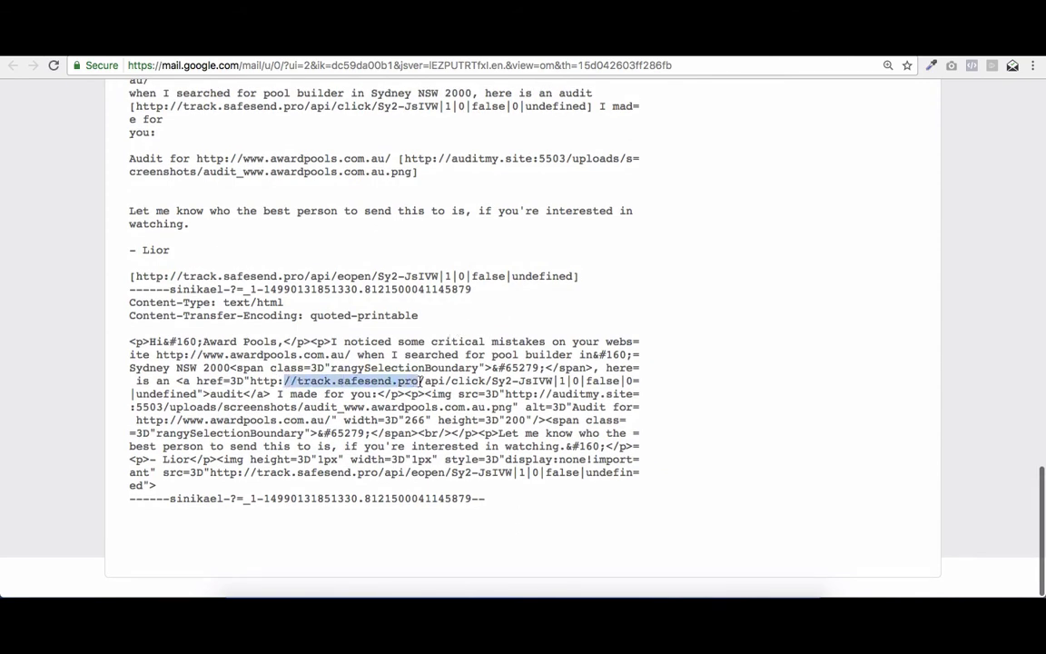
pyautogui.click(401, 397)
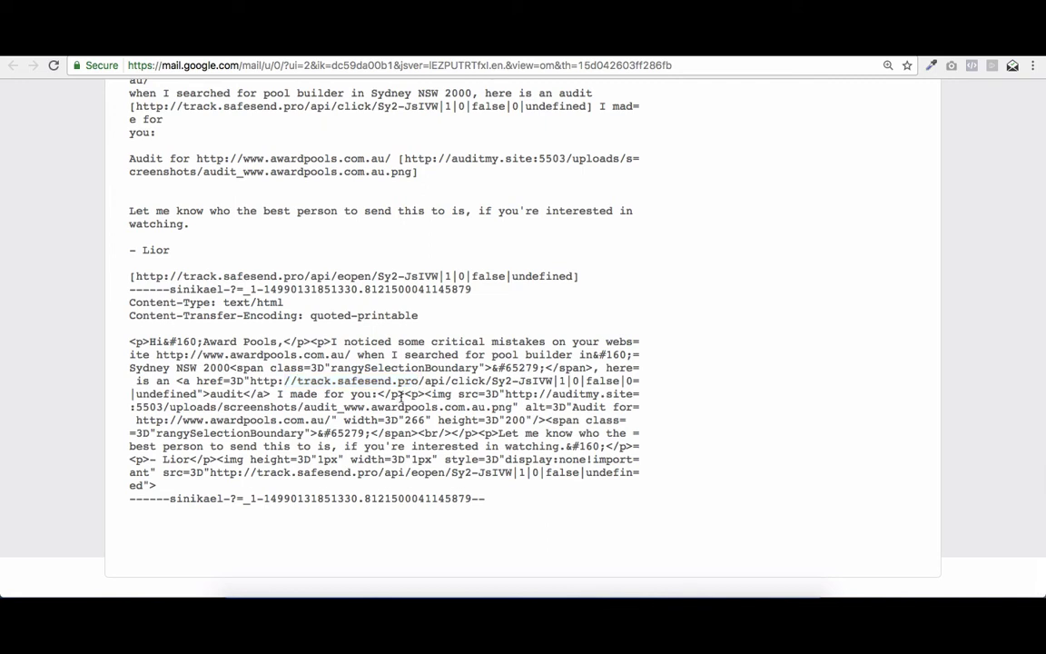
pyautogui.scroll(10, 400, 397)
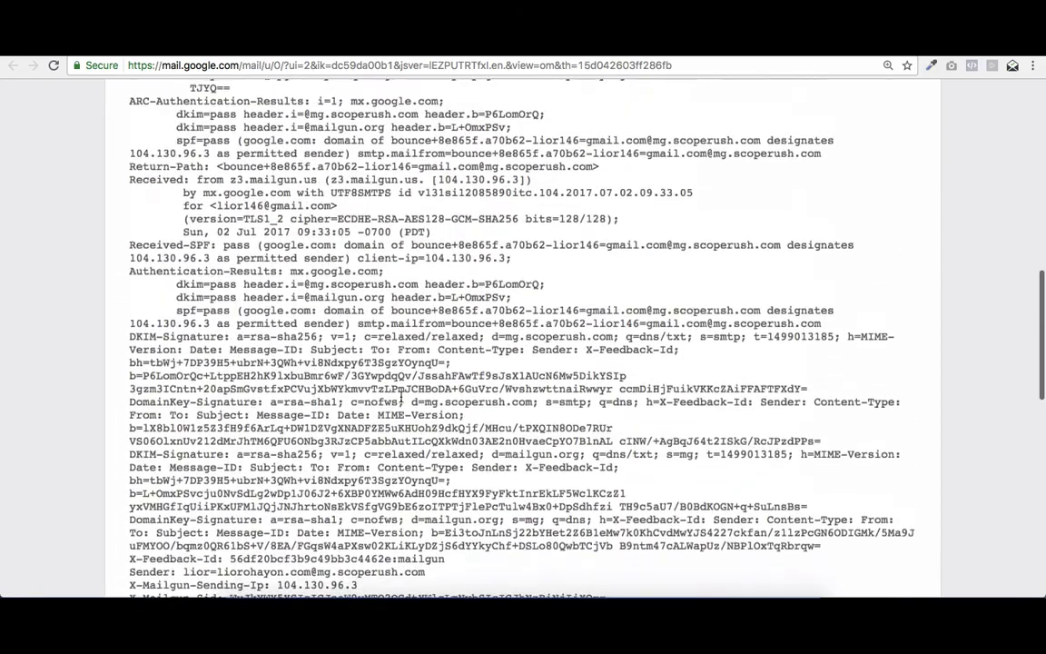
pyautogui.scroll(10, 400, 397)
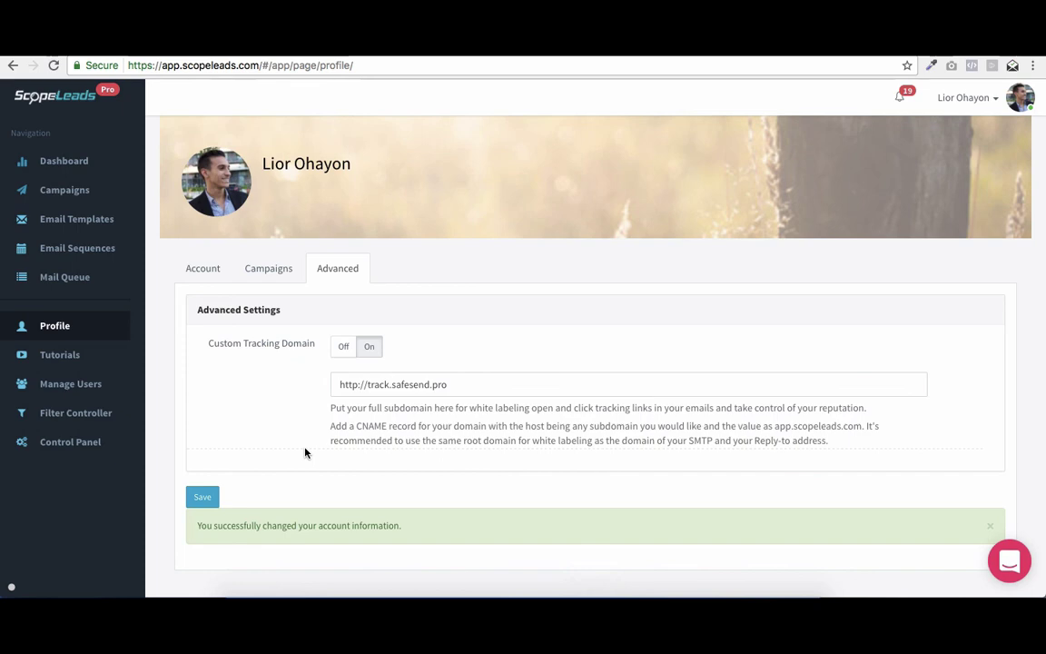
# - Return to the original message source and examine the open-tracking image URL at the end of the HTML part
pyautogui.click(607, 47)
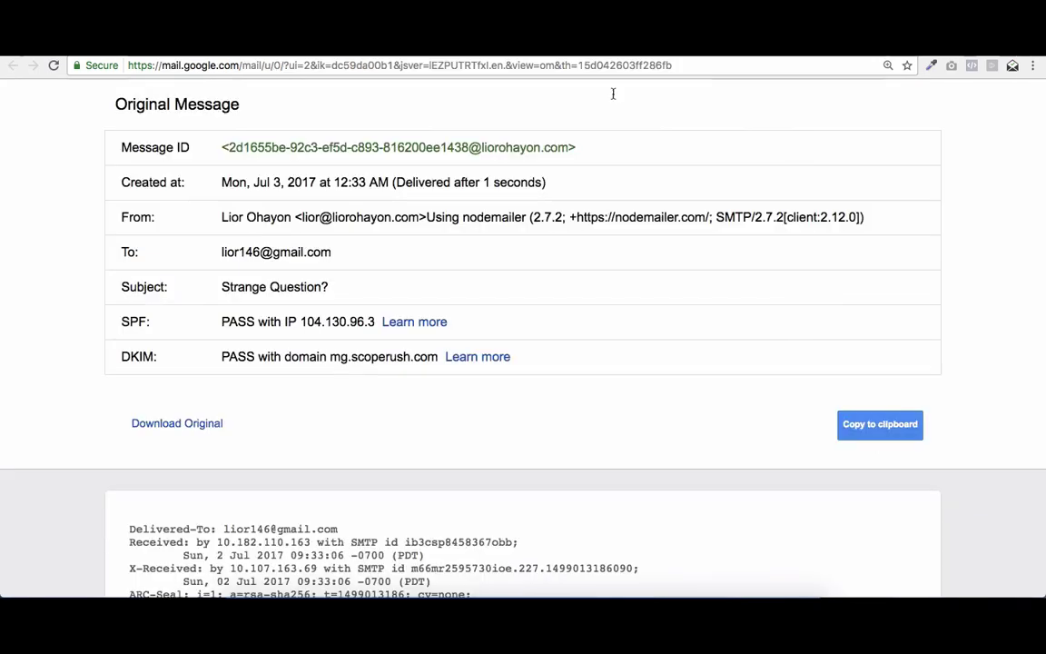
pyautogui.scroll(-15, 353, 408)
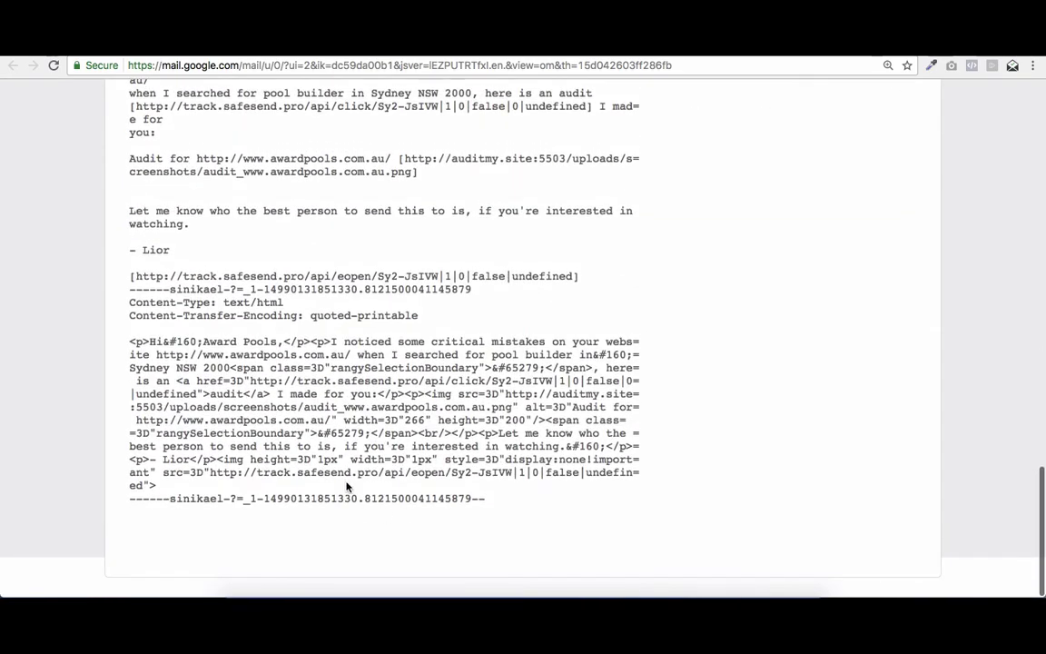
pyautogui.scroll(3, 458, 294)
pyautogui.scroll(1, 457, 293)
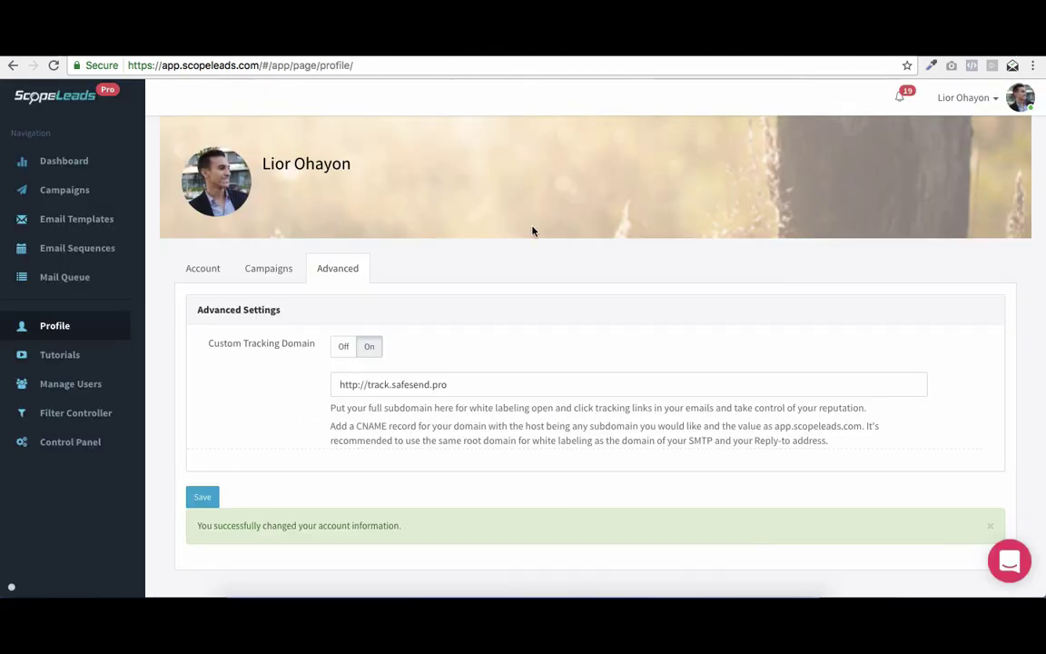
pyautogui.scroll(-2, 532, 230)
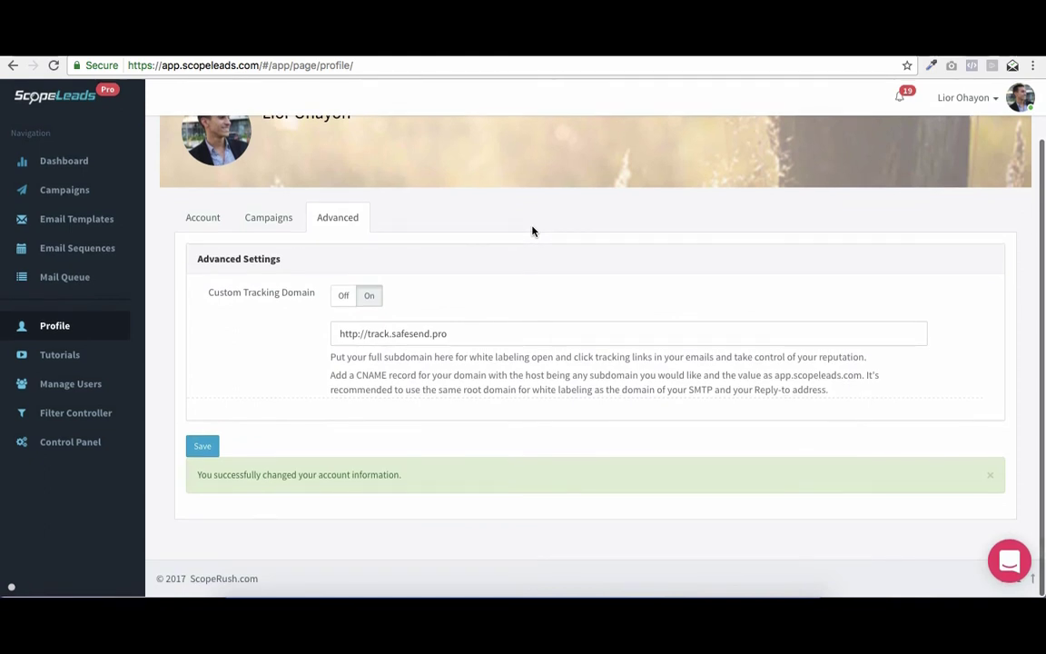